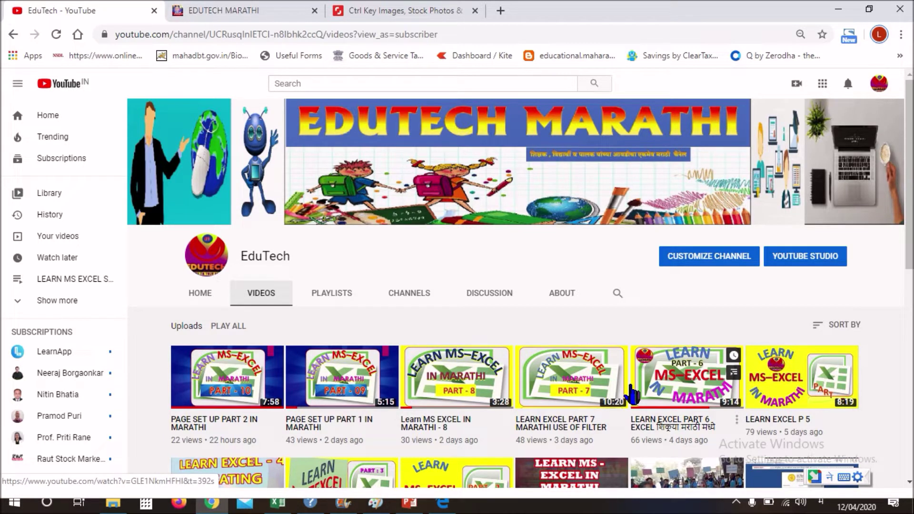
Switch to the EDUTECH MARATHI blog and scroll down through its posts.
left_click(206, 10)
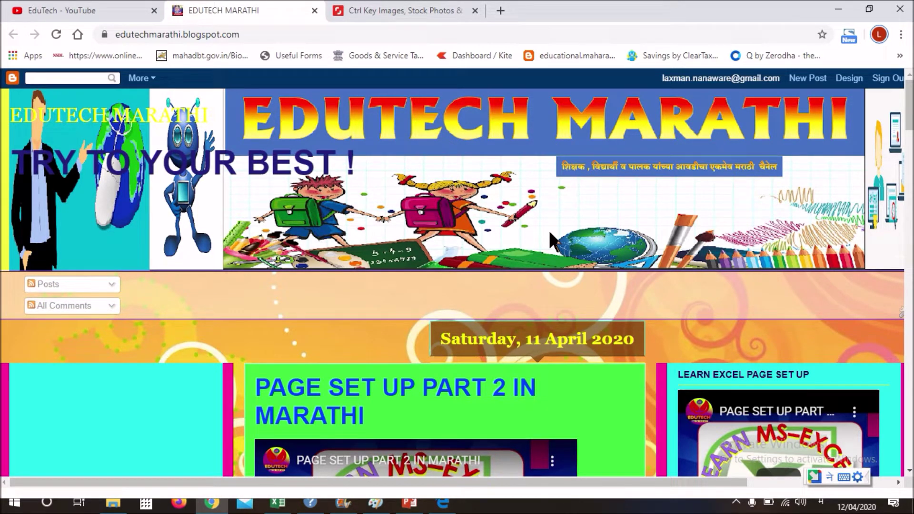
scroll(547, 232, "down", 4)
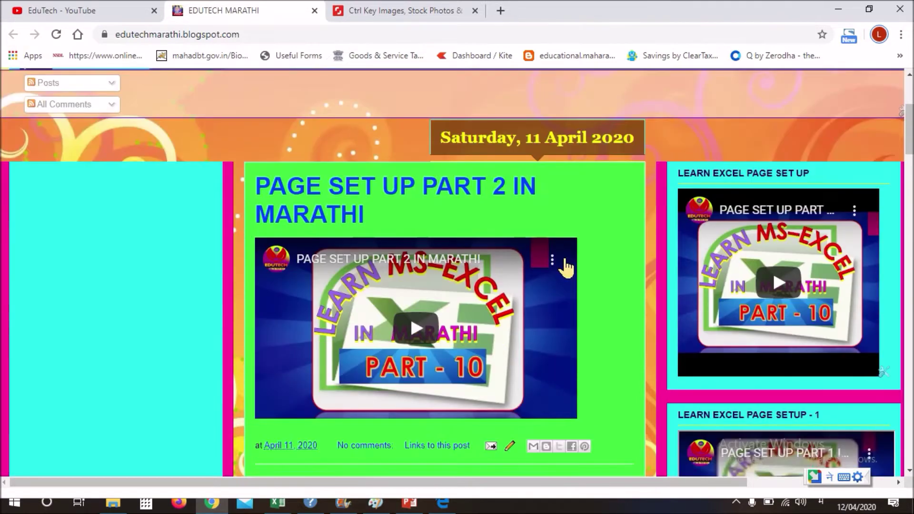
scroll(638, 255, "down", 3)
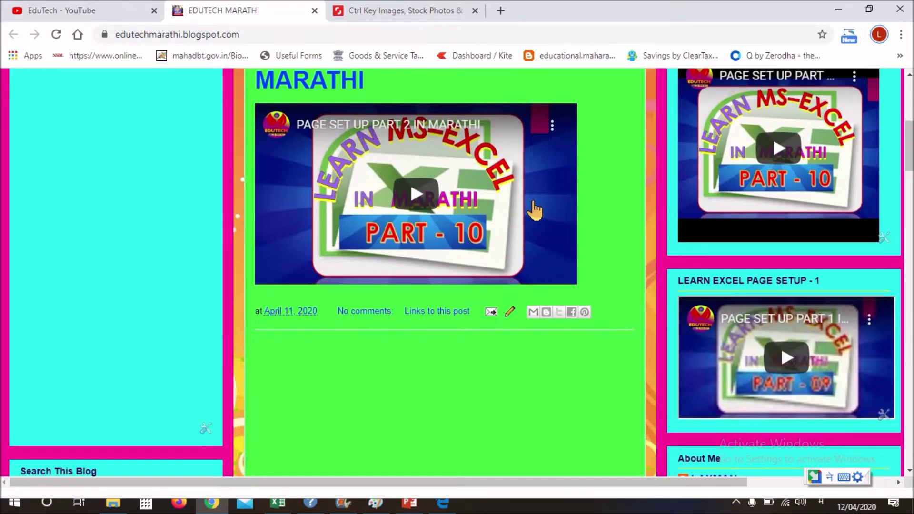
scroll(535, 211, "down", 5)
scroll(373, 288, "down", 4)
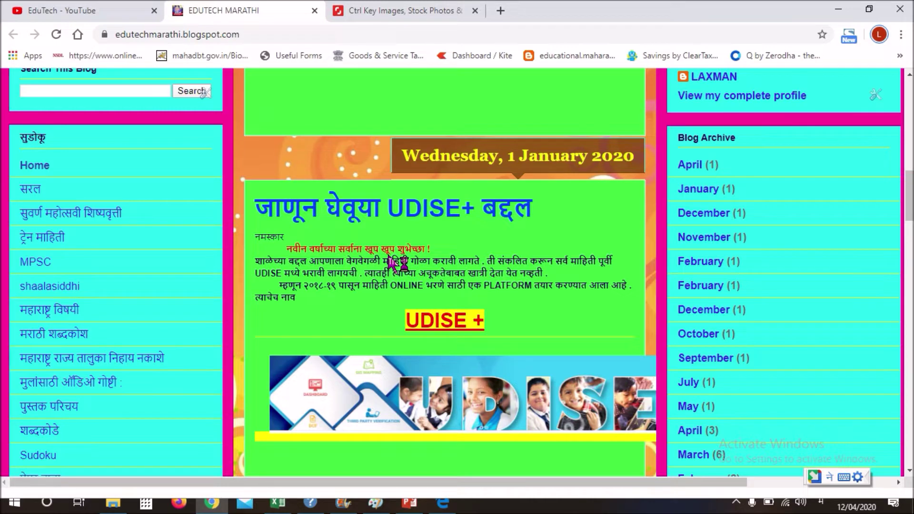
Scroll back up to the 11 April 2020 post 'PAGE SET UP PART 2 IN MARATHI'.
scroll(440, 253, "up", 4)
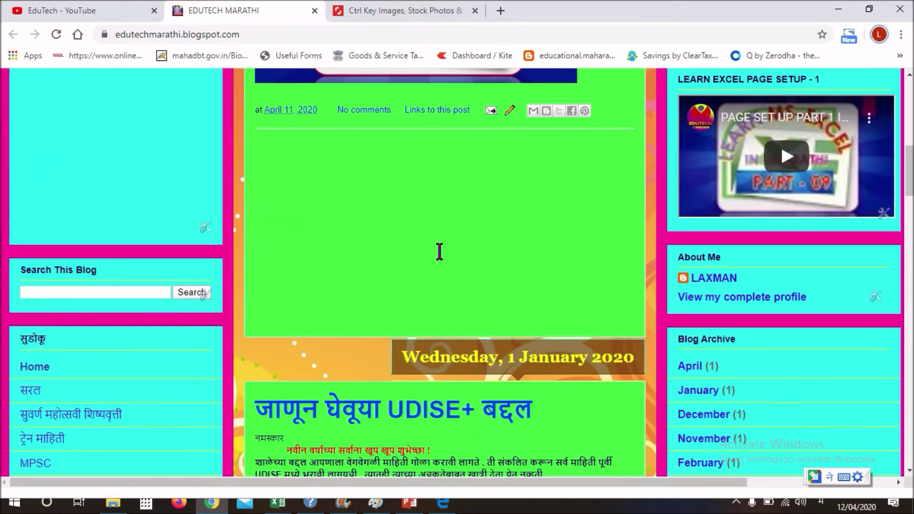
scroll(440, 252, "up", 4)
scroll(440, 253, "up", 3)
scroll(441, 257, "up", 2)
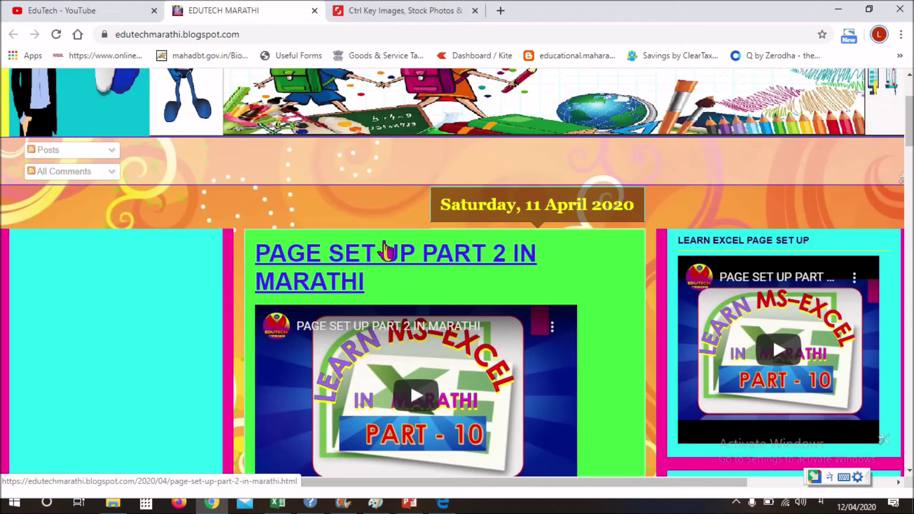
scroll(547, 281, "up", 3)
scroll(530, 276, "up", 1)
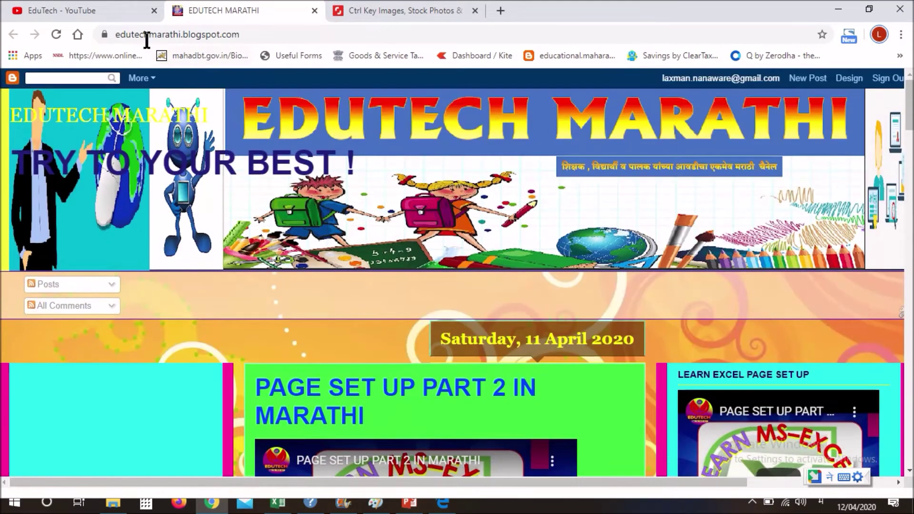
left_click(118, 9)
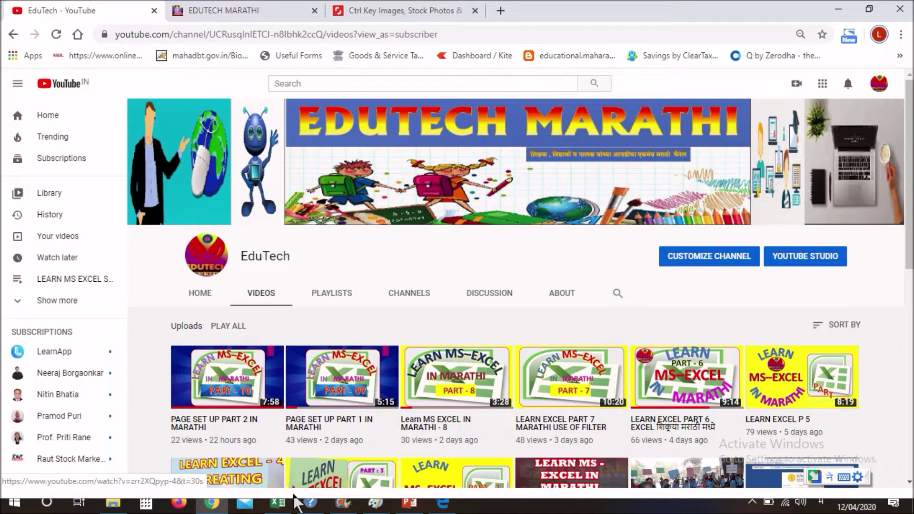
Bring the 'Standard 3 year 2019-2012' workbook to the front from the taskbar.
mouse_move(278, 502)
left_click(329, 472)
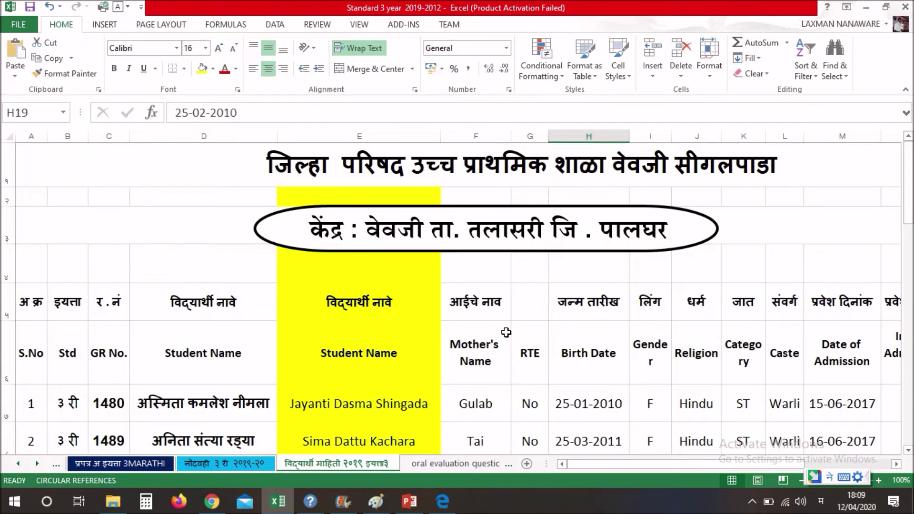
scroll(528, 303, "down", 1)
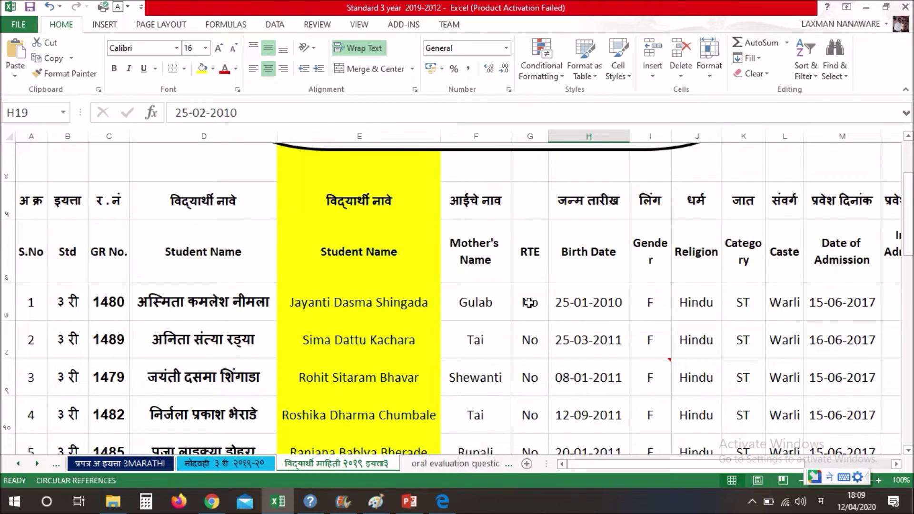
left_click(19, 25)
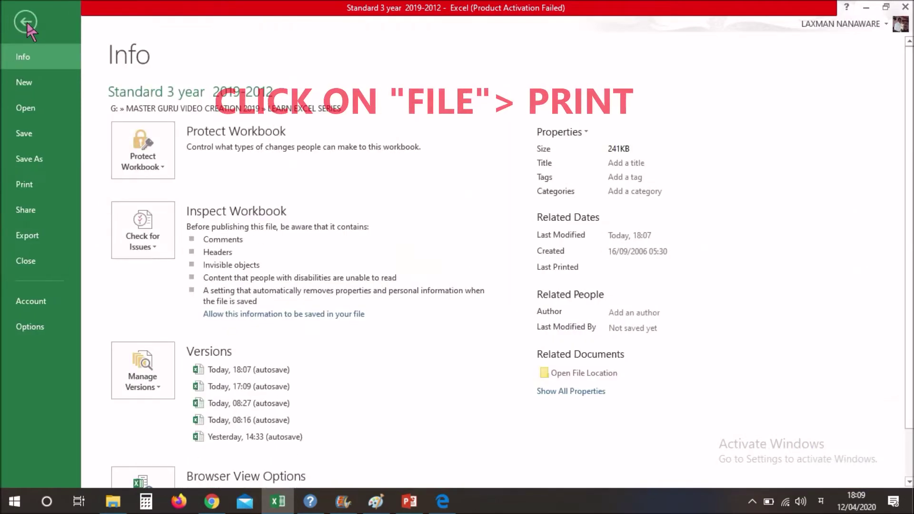
Open the print preview and page through both landscape Legal pages, ending on page 1.
left_click(37, 185)
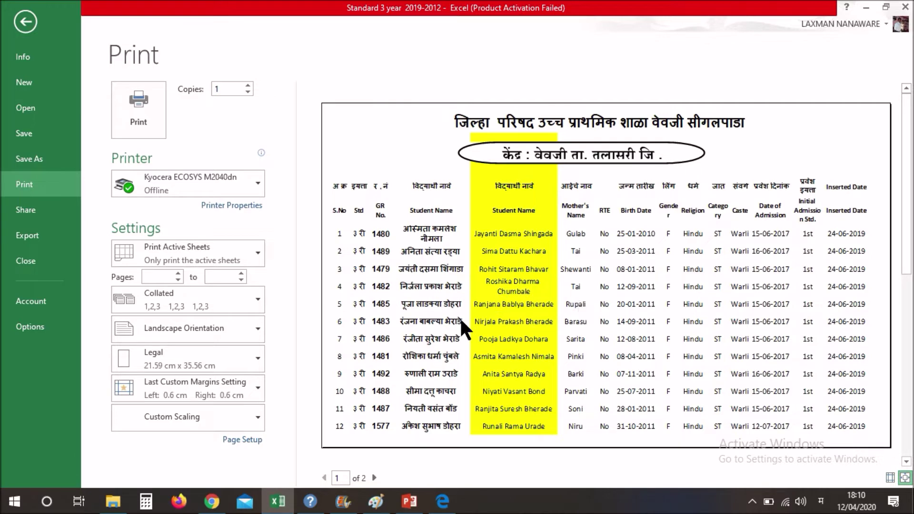
left_click(375, 477)
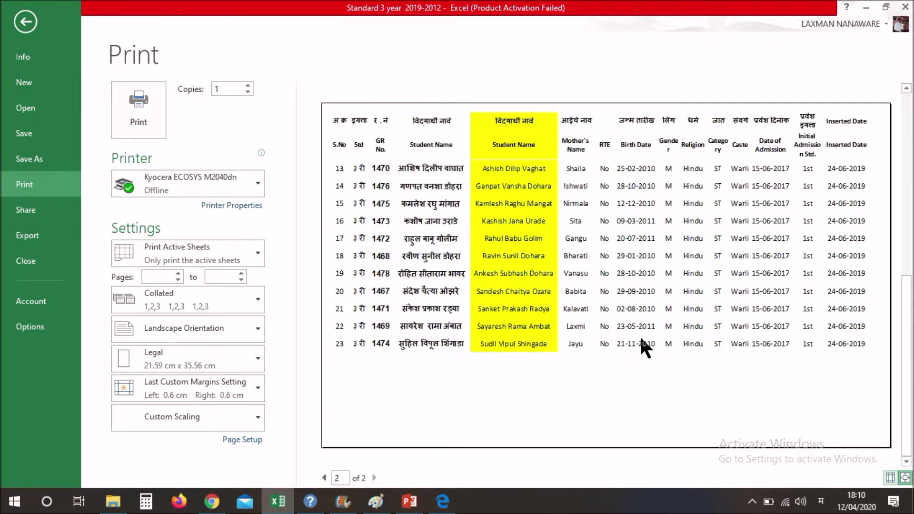
left_click(324, 478)
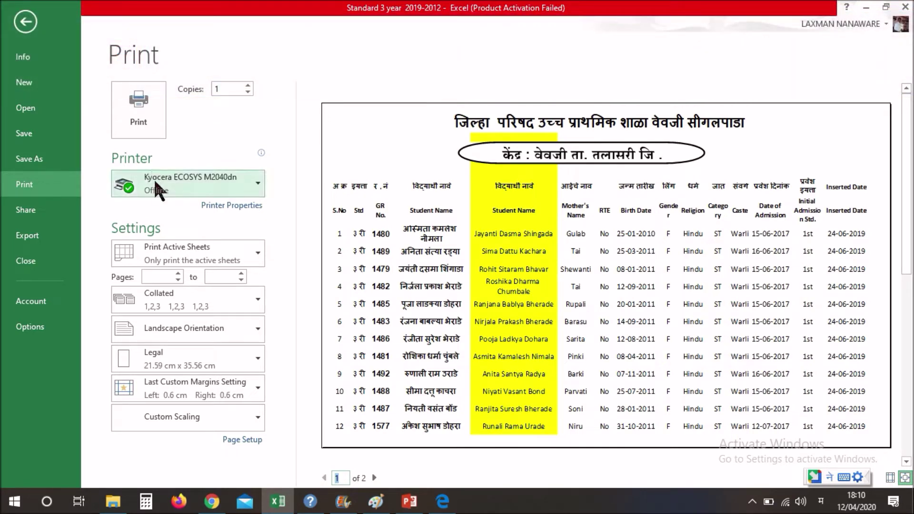
mouse_move(186, 184)
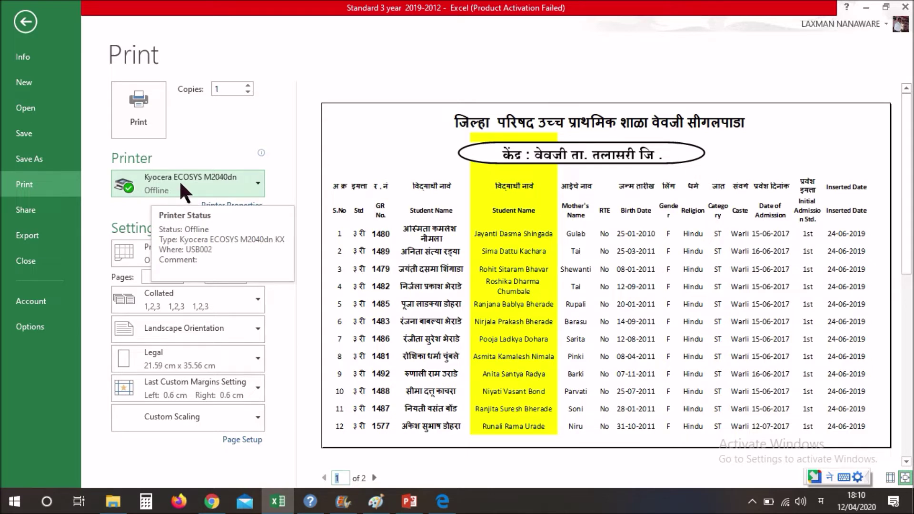
left_click(261, 189)
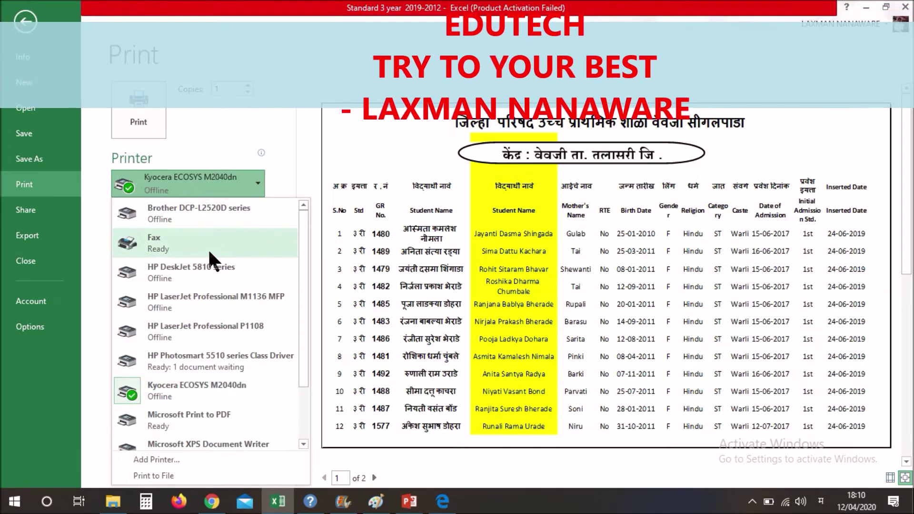
scroll(219, 286, "down", 2)
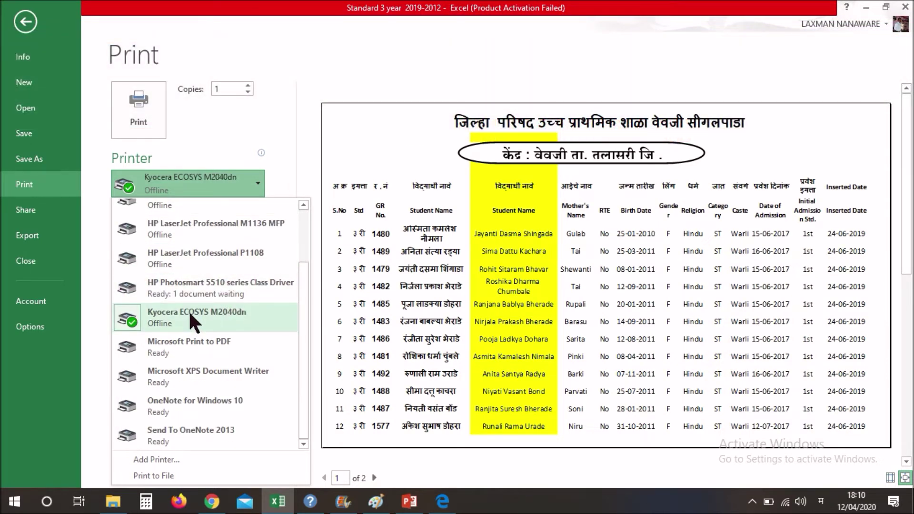
scroll(205, 324, "up", 2)
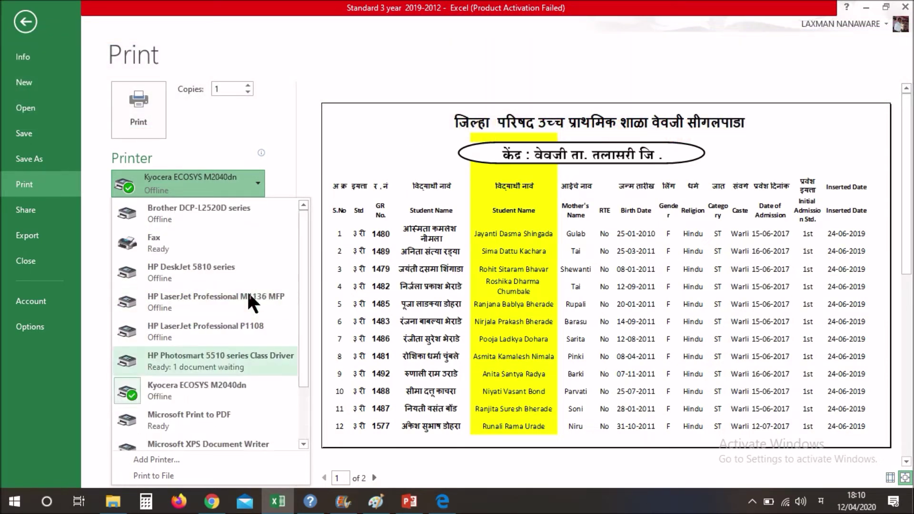
left_click(280, 164)
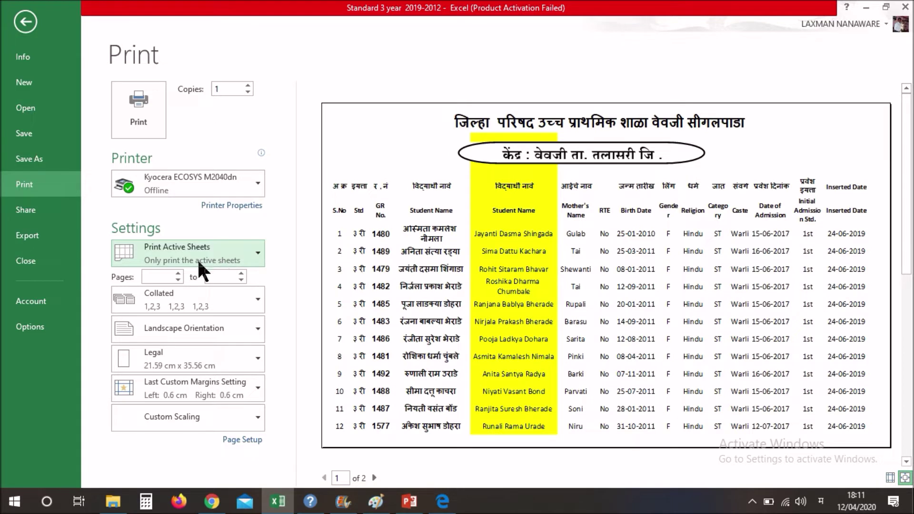
Change the print range to Print Selection so only the Birth Date cell previews.
left_click(260, 256)
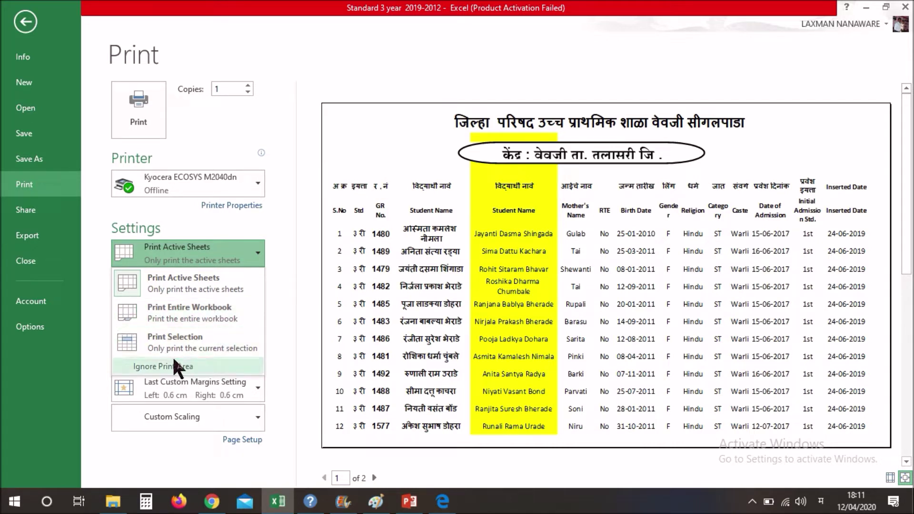
left_click(198, 342)
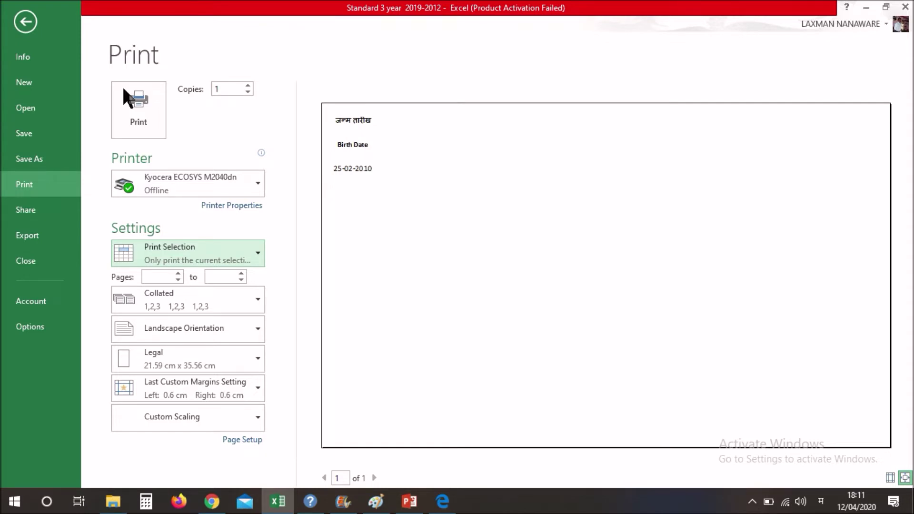
left_click(30, 27)
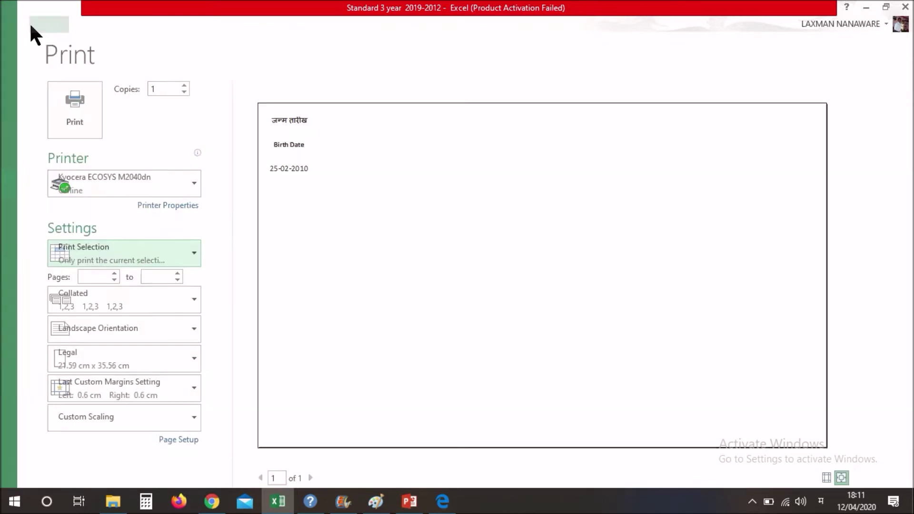
Select the full student register from A1 to O29 on the worksheet.
scroll(441, 229, "up", 1)
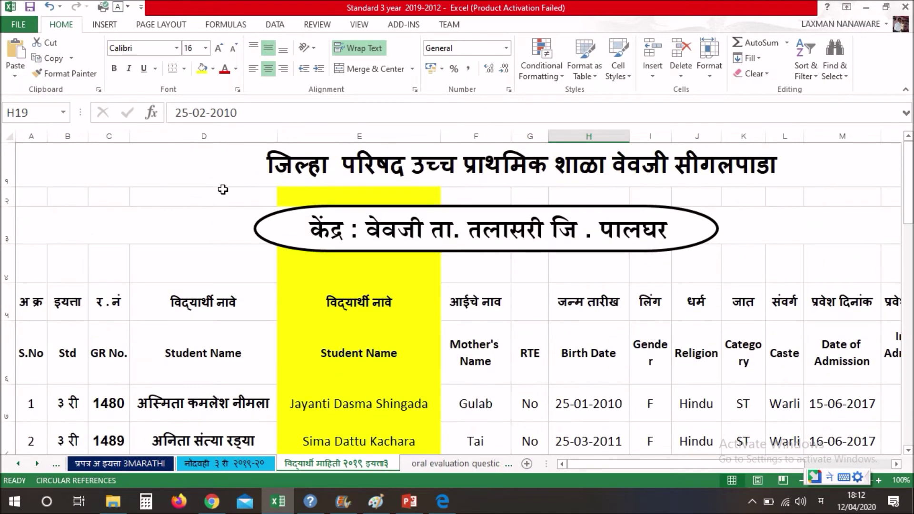
left_click_drag(174, 170, 155, 512)
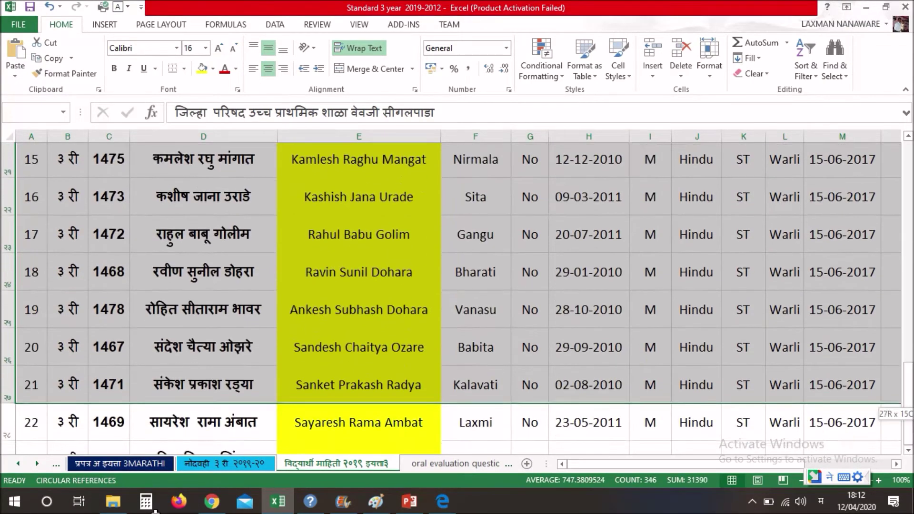
left_click_drag(155, 512, 257, 362)
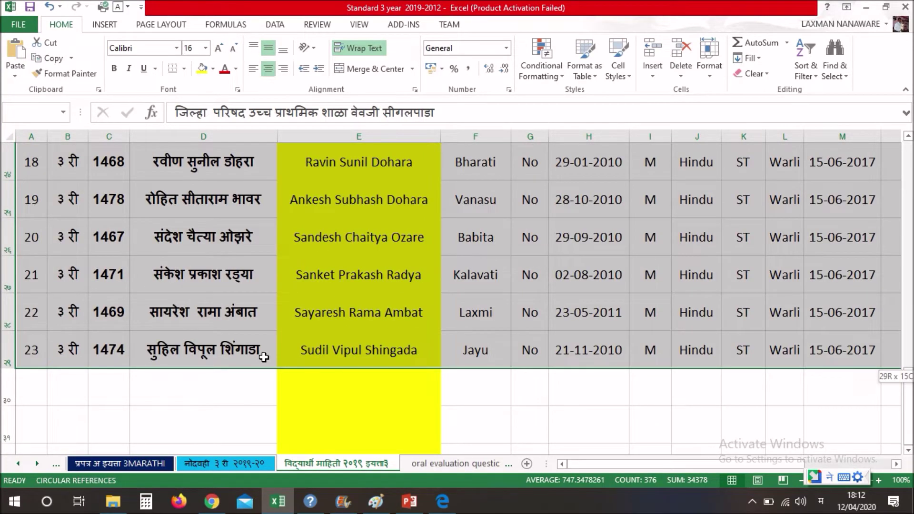
left_click_drag(585, 464, 718, 466)
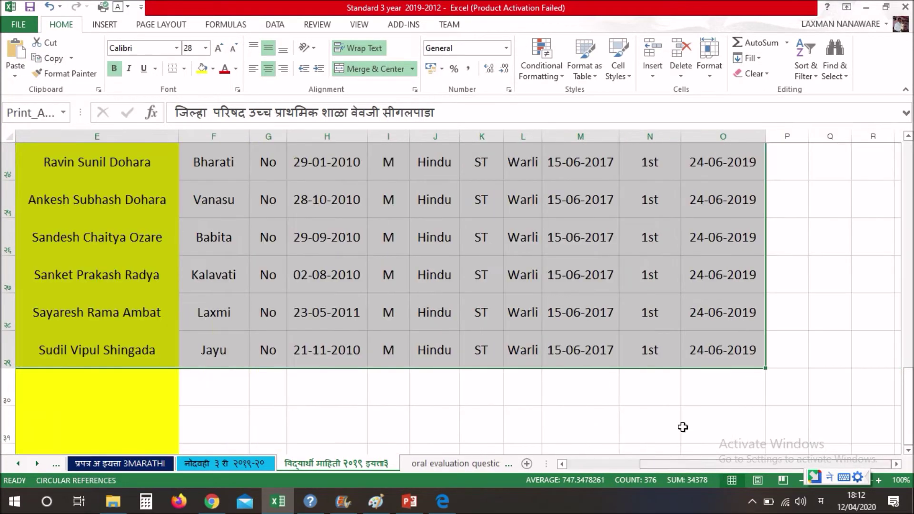
scroll(530, 370, "up", 2)
scroll(531, 370, "up", 5)
scroll(531, 369, "up", 1)
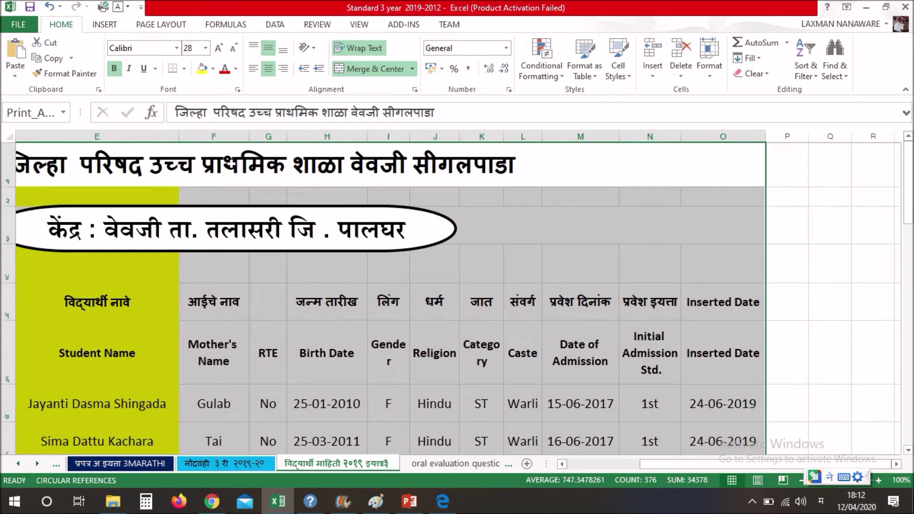
left_click(19, 24)
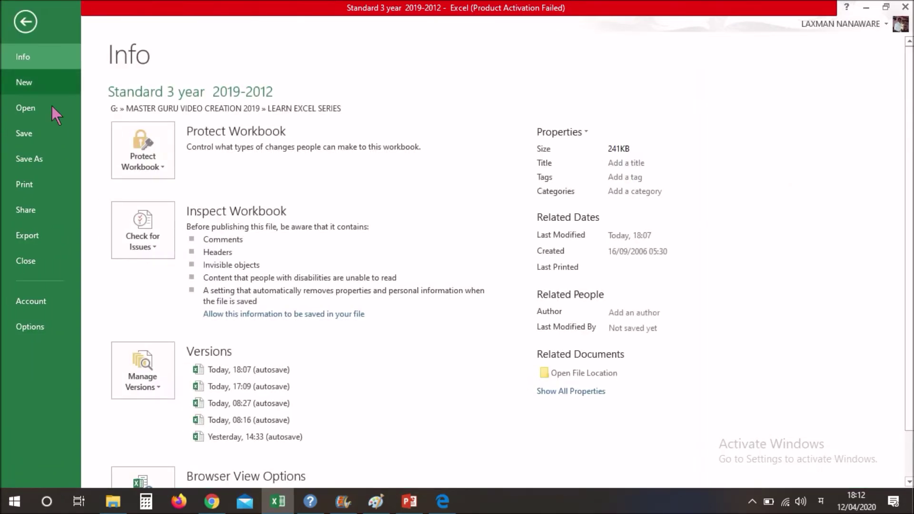
left_click(53, 182)
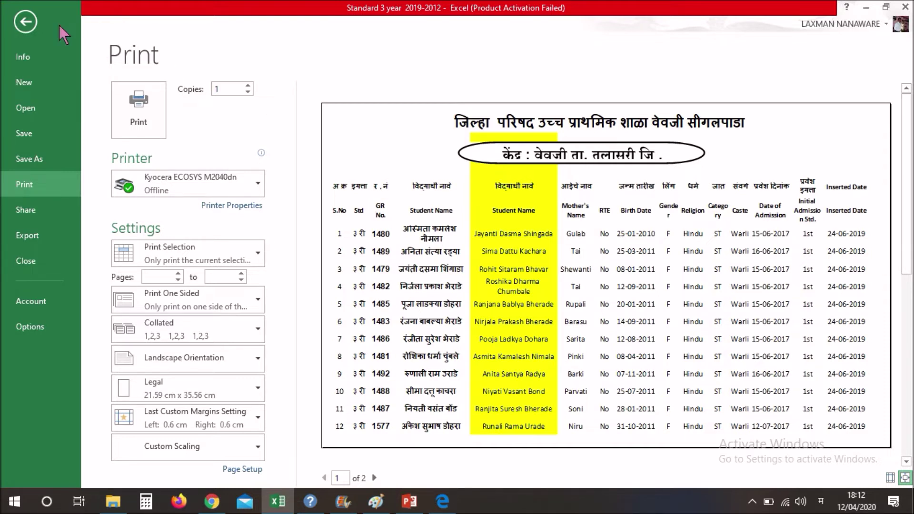
left_click(27, 21)
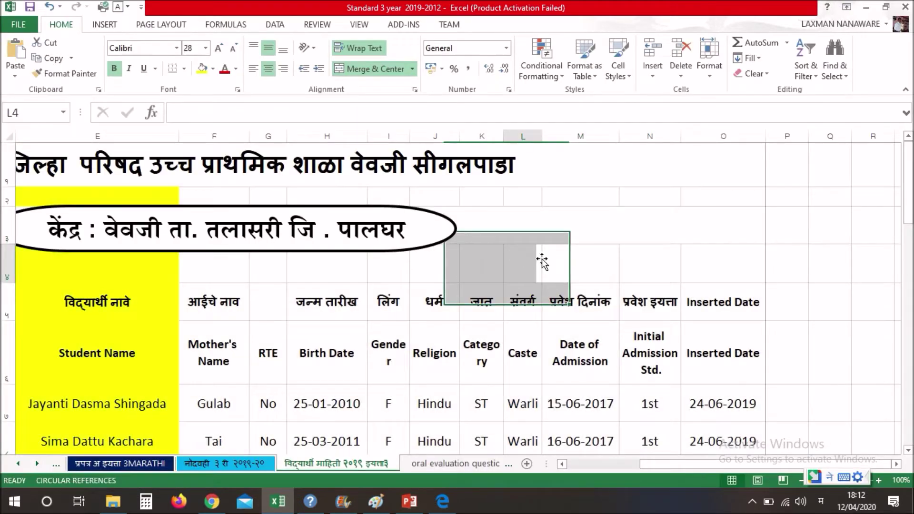
left_click(528, 262)
scroll(575, 290, "down", 1)
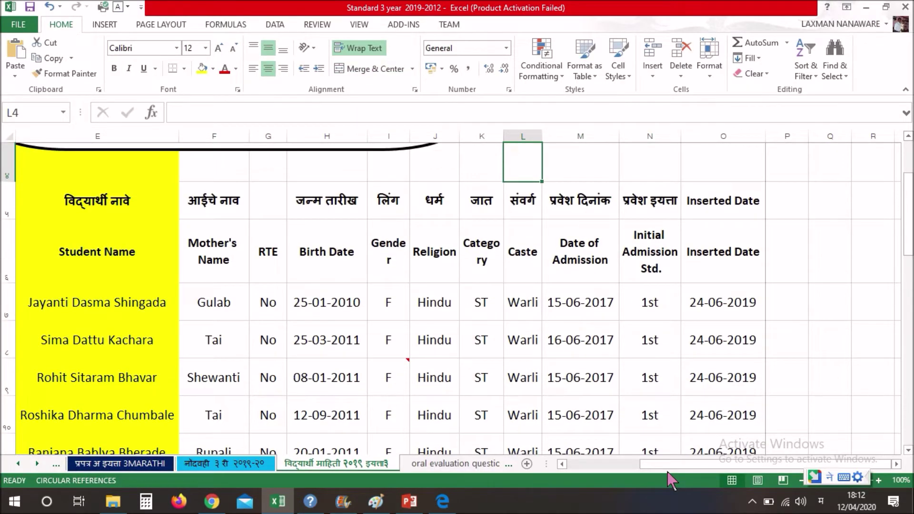
Select the register table A5:J29 through serial number 23 and return to Print.
left_click_drag(667, 464, 595, 464)
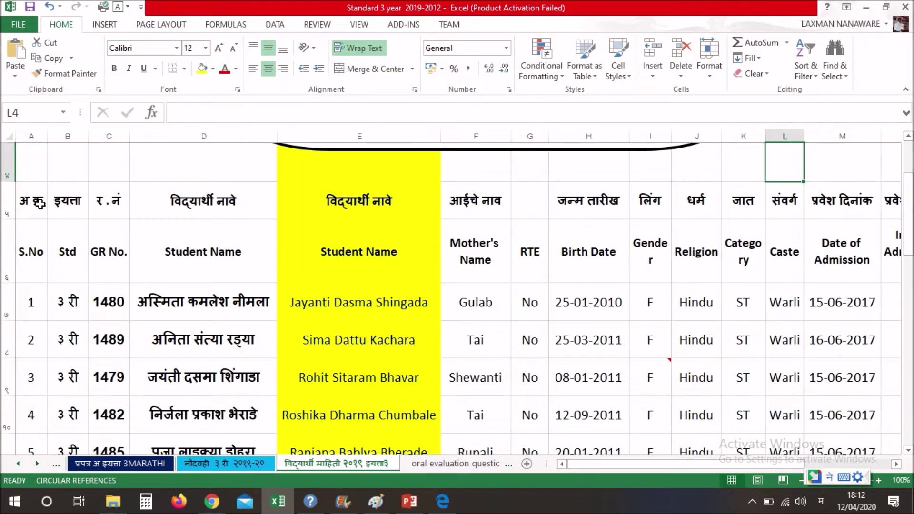
left_click_drag(29, 200, 594, 278)
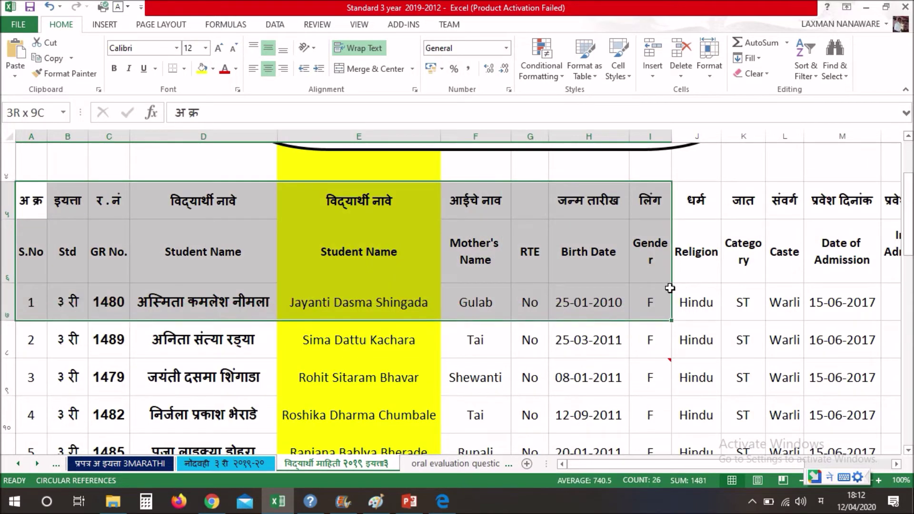
mouse_move(593, 278)
left_mouse_down()
mouse_move(686, 503)
mouse_move(708, 376)
mouse_move(709, 464)
left_mouse_up()
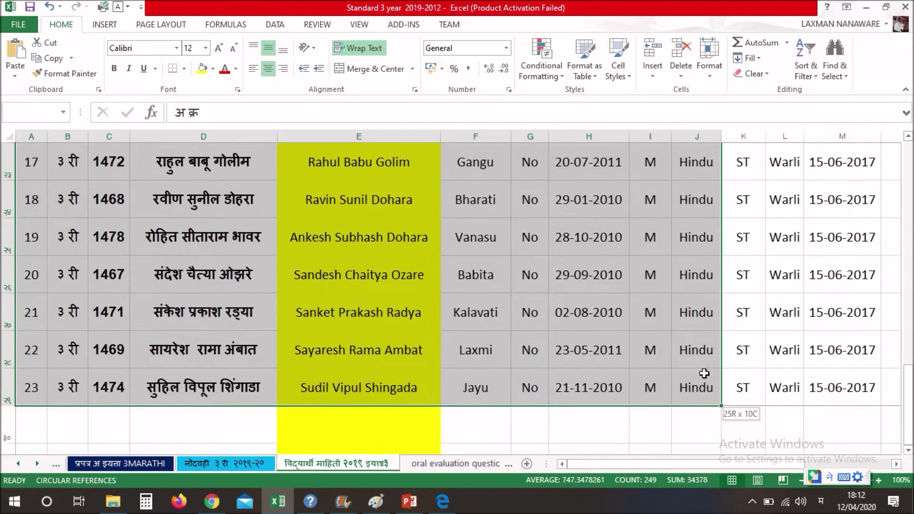
left_click_drag(708, 464, 701, 371)
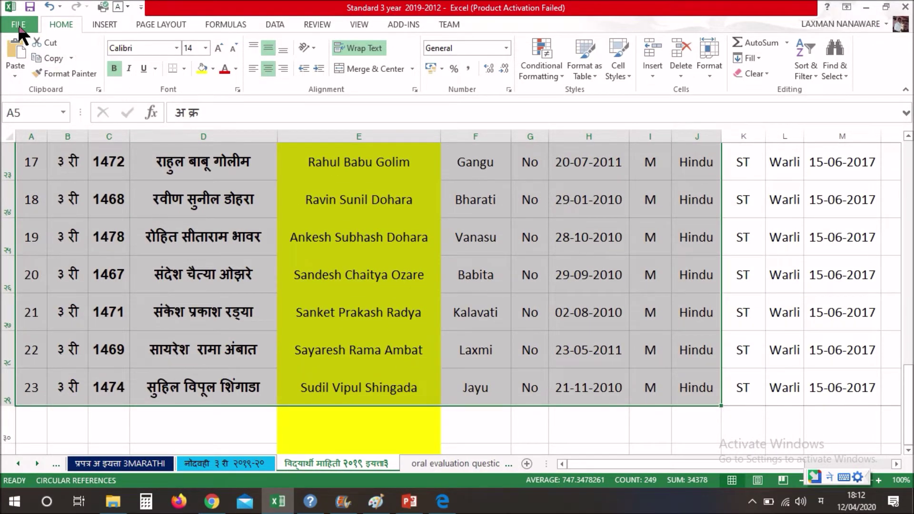
left_click(17, 24)
left_click(45, 185)
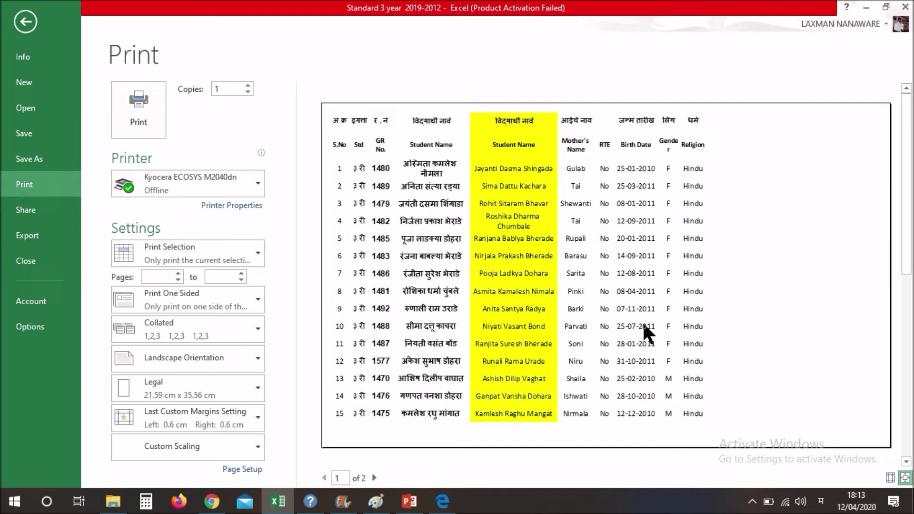
Set the print range back to Print Active Sheets and go to the Pages start box.
left_click(260, 254)
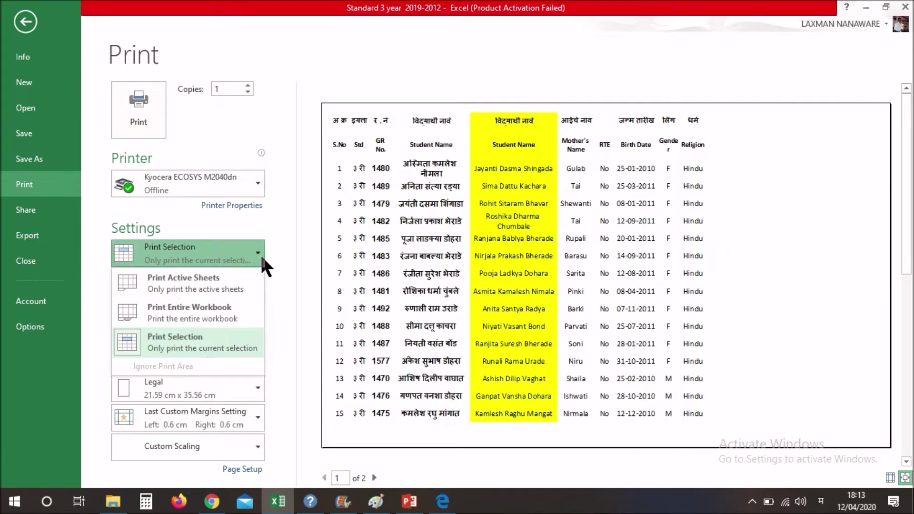
left_click(326, 295)
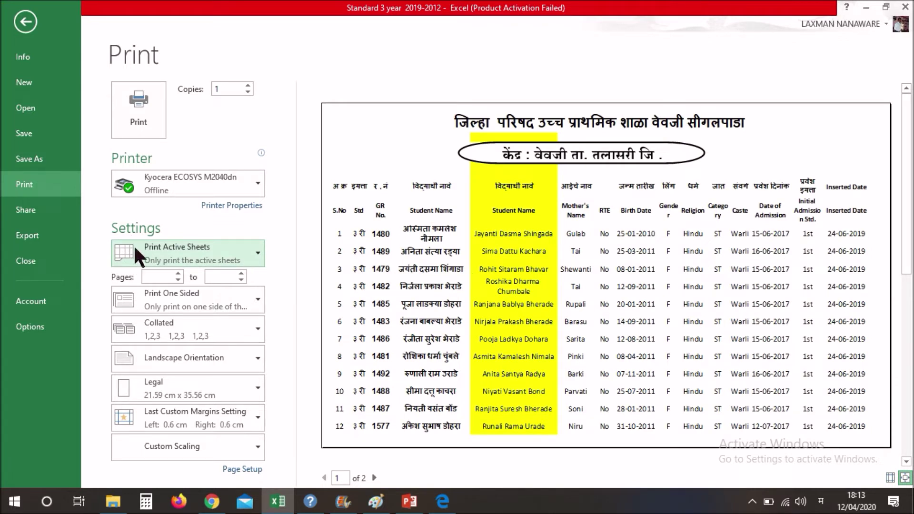
left_click(156, 277)
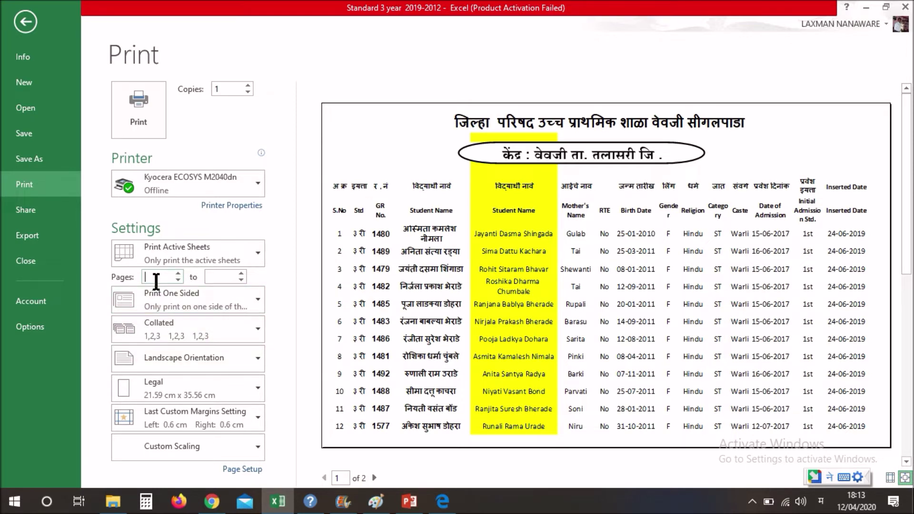
Enter a page range of 1 to 1, switching the keyboard input to English.
type("1")
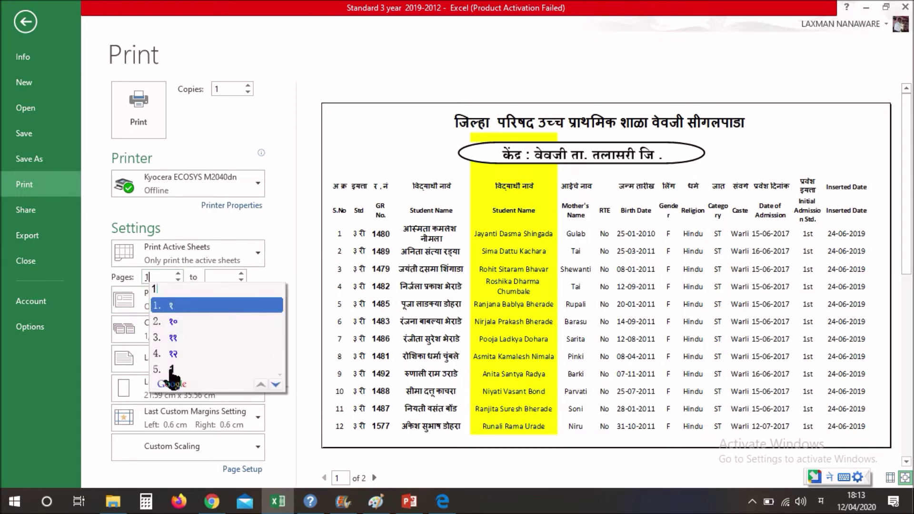
left_click(170, 369)
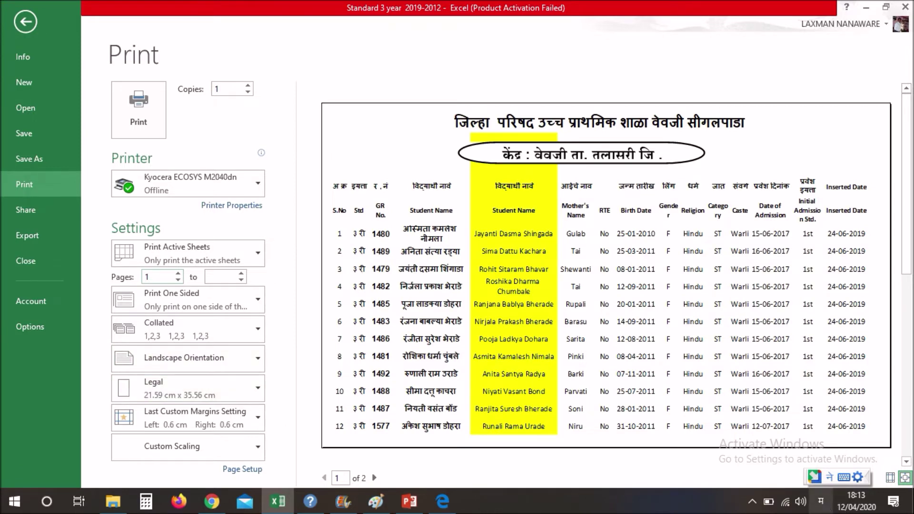
left_click(820, 500)
left_click(780, 380)
left_click(218, 277)
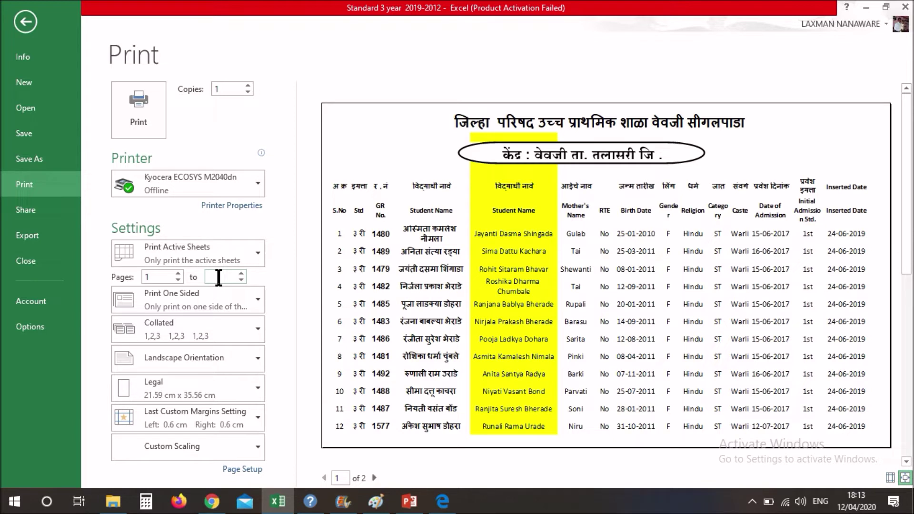
type("1")
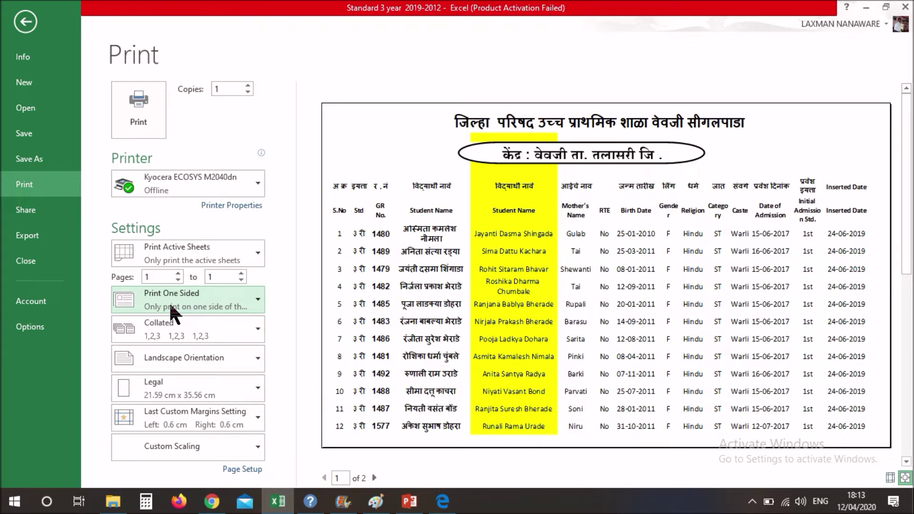
left_click(256, 298)
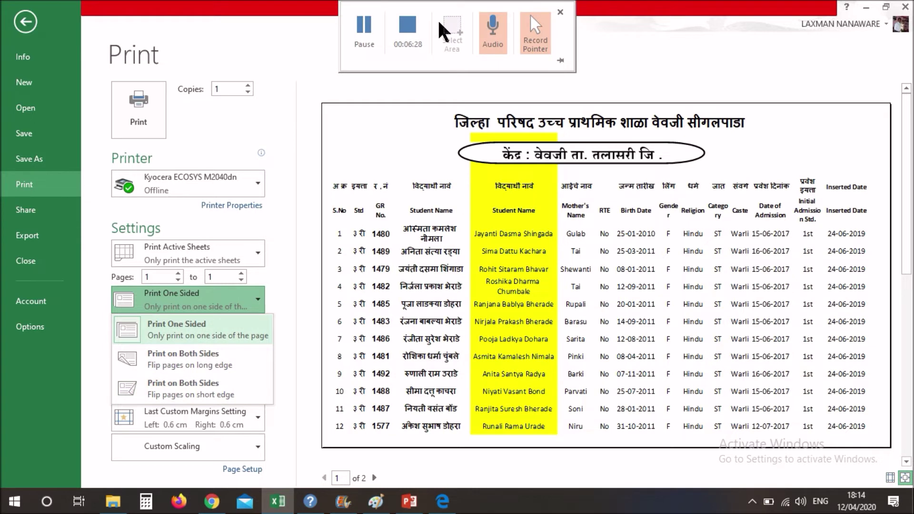
left_click(383, 40)
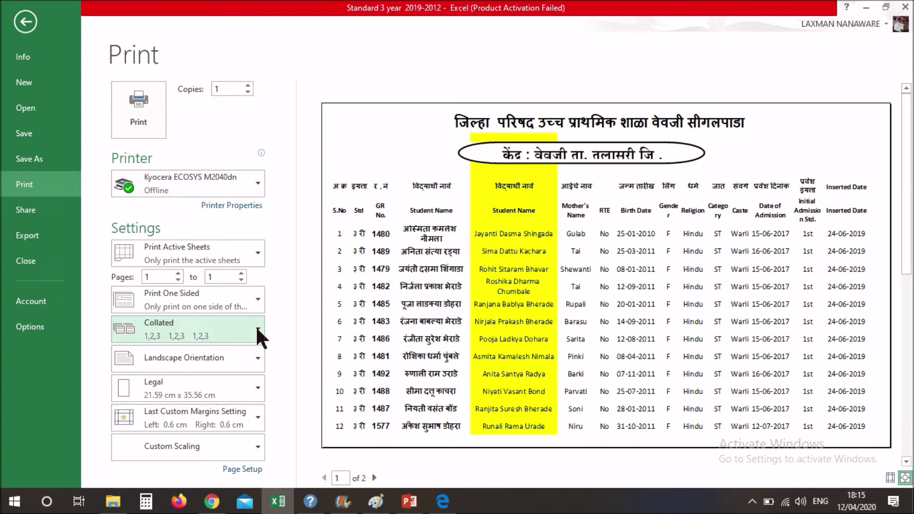
Set the copies to Uncollated and return the preview to page 1.
scroll(310, 277, "down", 2)
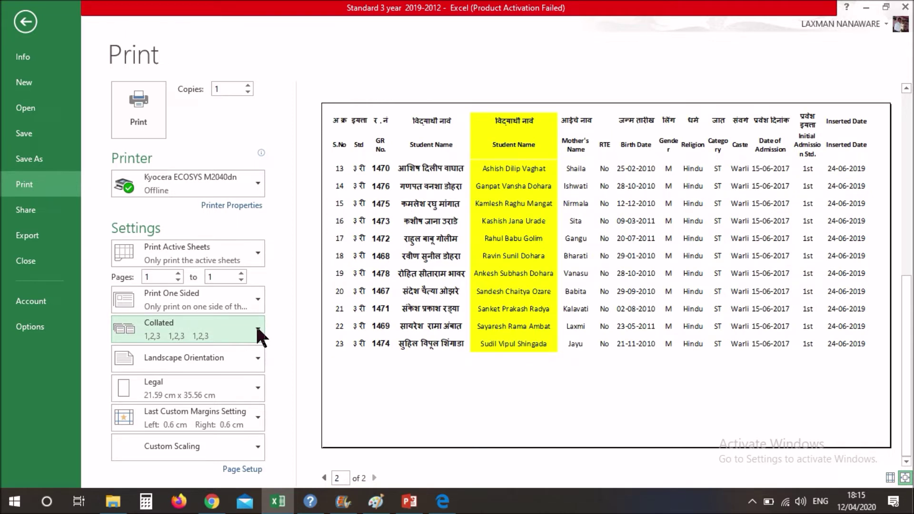
left_click(258, 332)
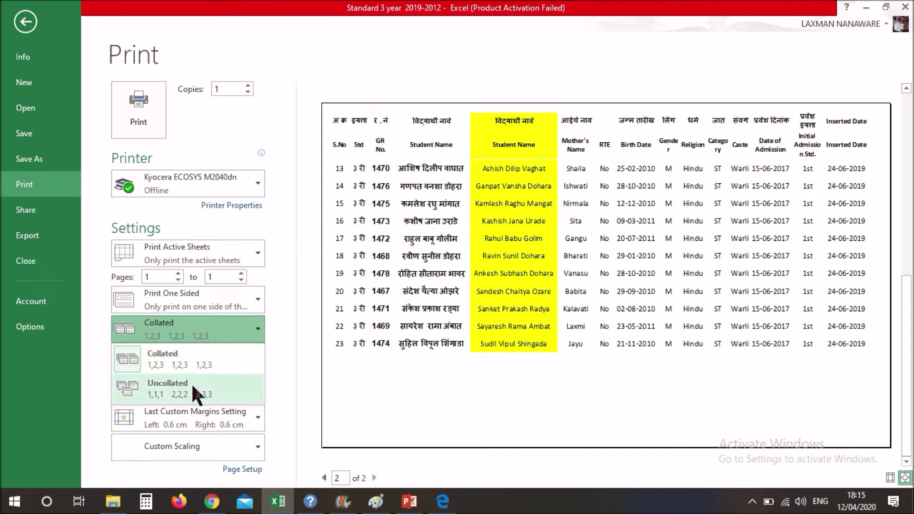
left_click(190, 382)
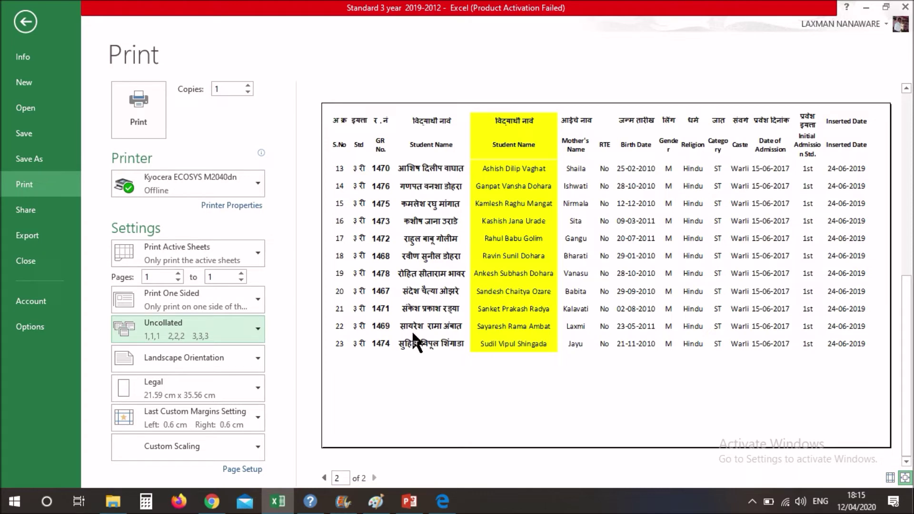
left_click(324, 477)
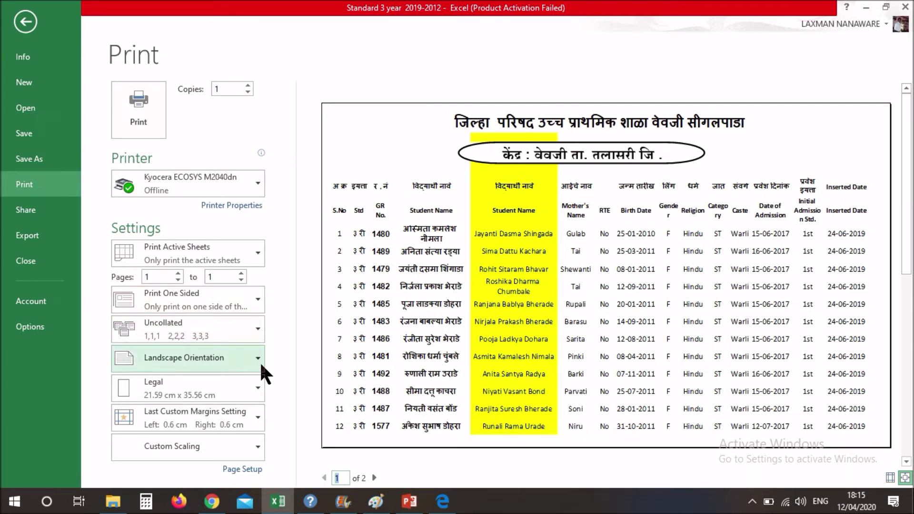
left_click(251, 329)
Restore Collated copies and switch orientation to Portrait, then back to Landscape.
left_click(167, 358)
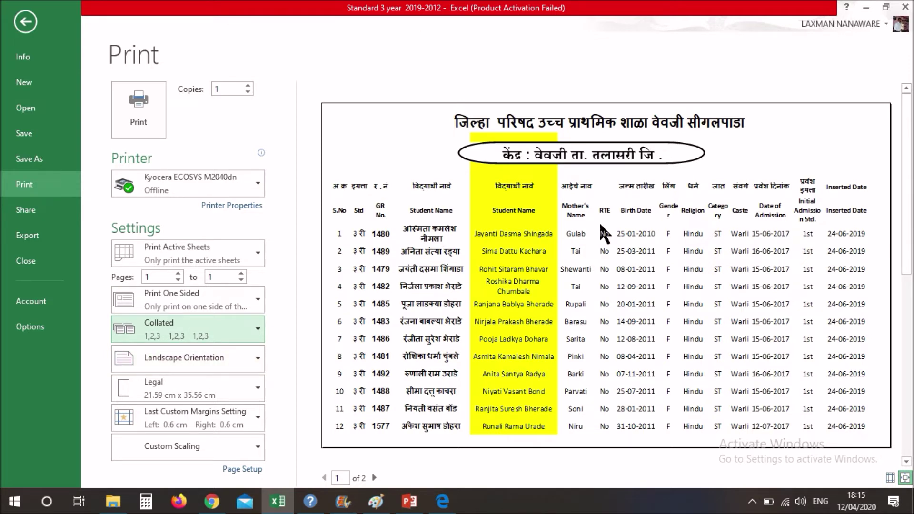
left_click(248, 357)
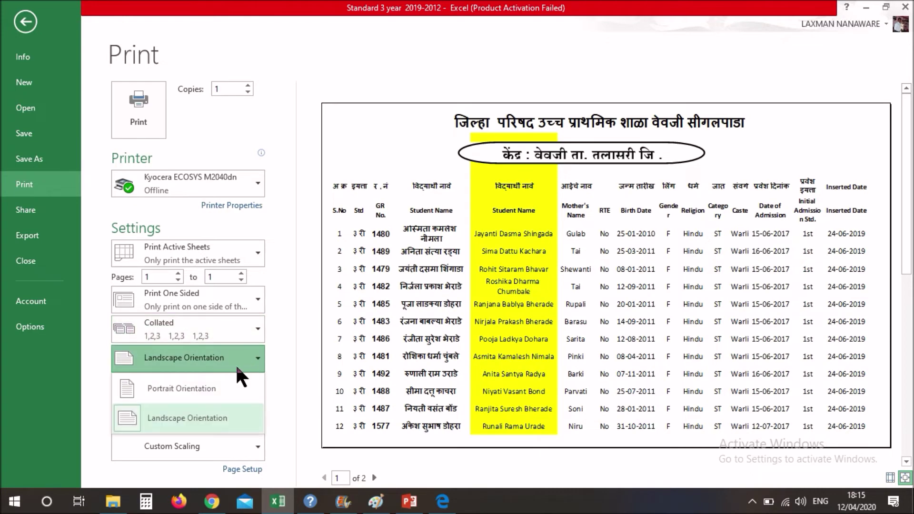
left_click(217, 386)
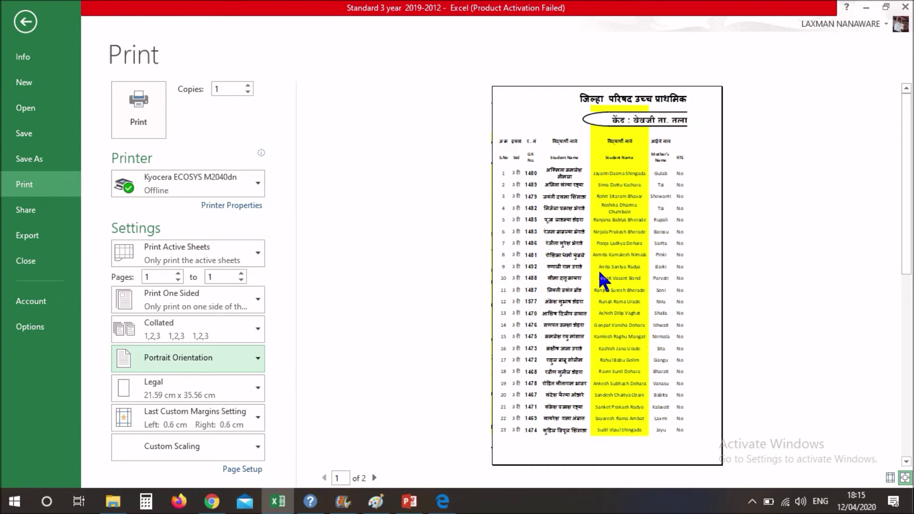
left_click(256, 359)
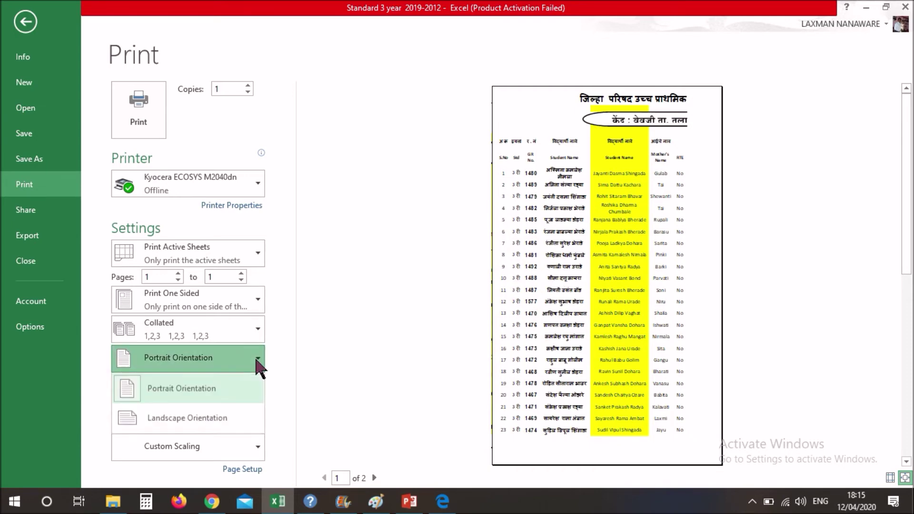
left_click(201, 415)
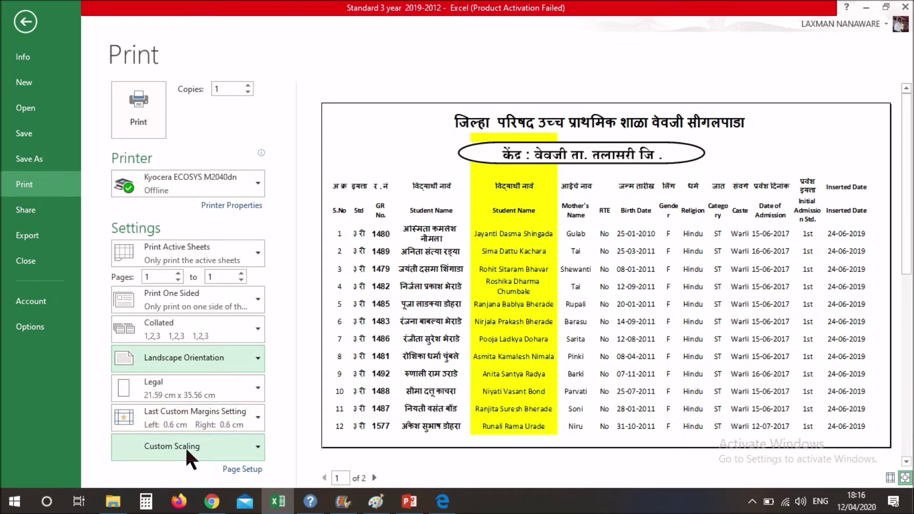
Apply custom scaling at 90% normal size through Custom Scaling Options.
left_click(255, 446)
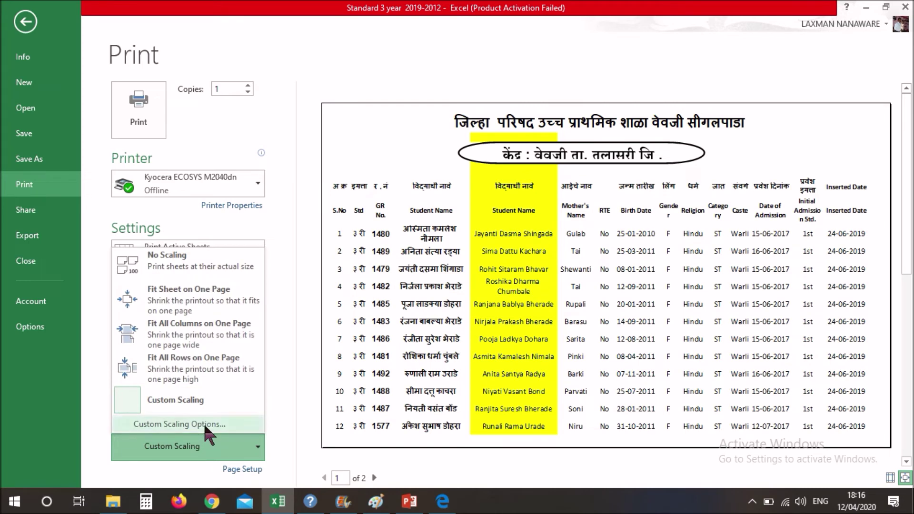
left_click(203, 421)
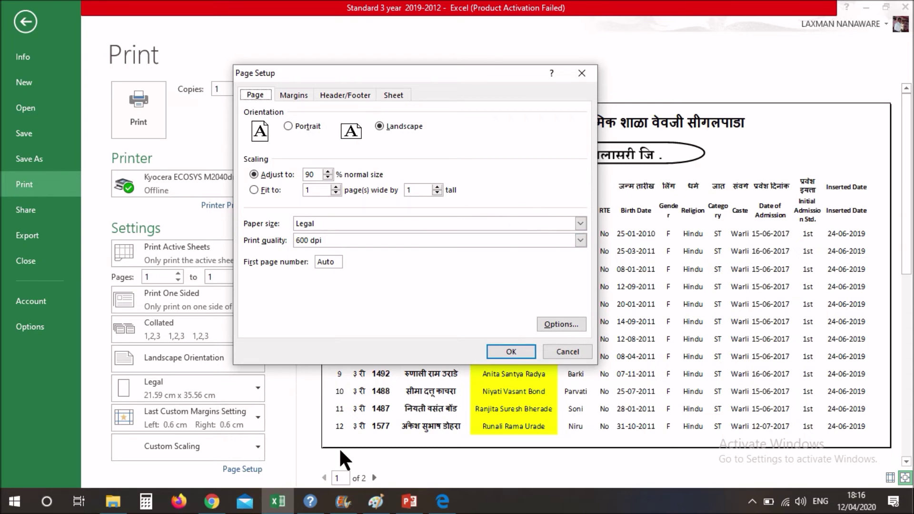
left_click(503, 351)
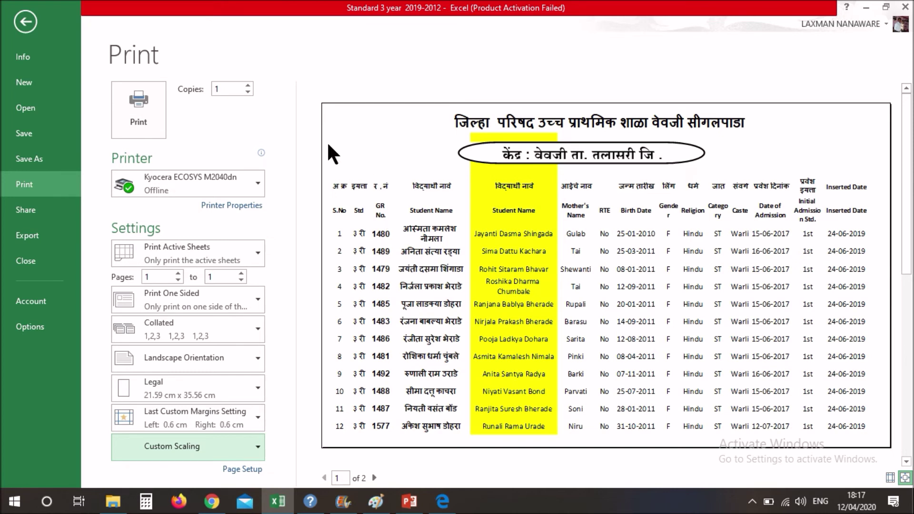
Change the number of copies to 10.
left_click(248, 84)
left_click(247, 85)
left_click(248, 85)
left_click(248, 84)
left_click(248, 92)
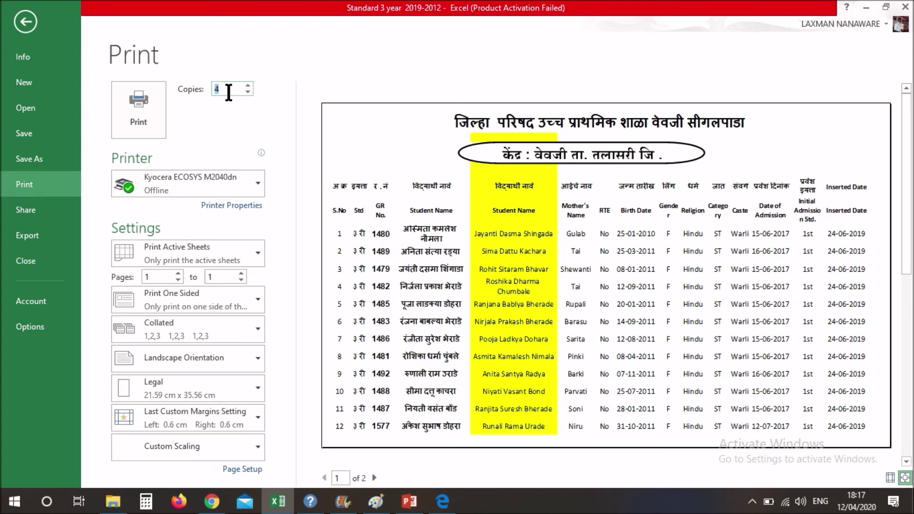
key("BackSpace")
type("10")
Leave the Print view and return to the student register worksheet.
left_click(29, 22)
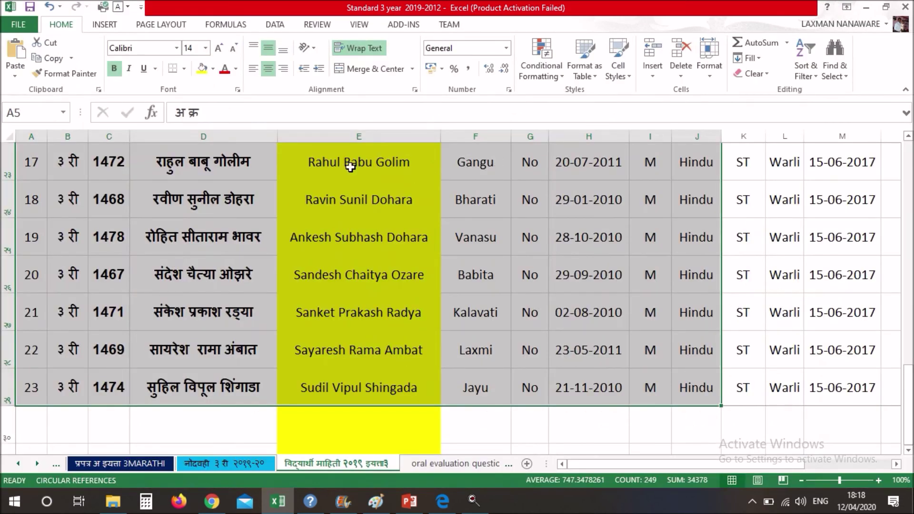